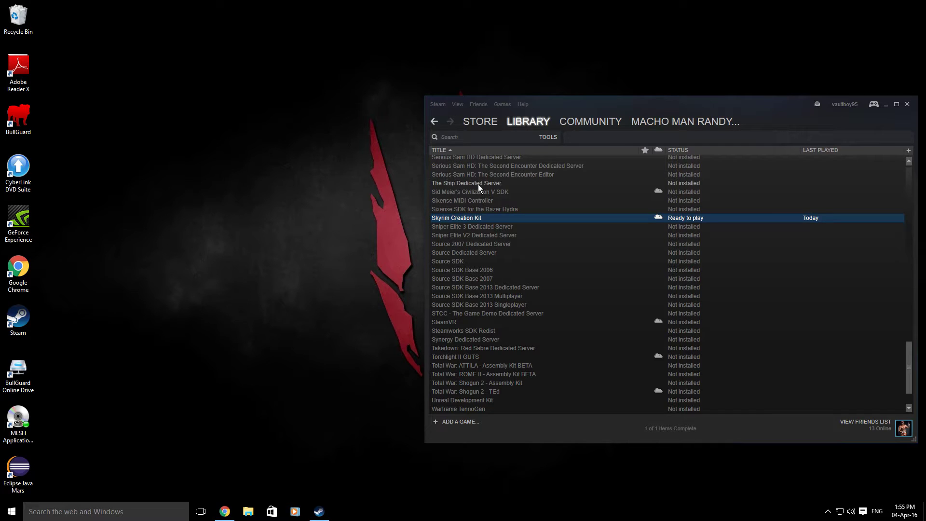
# Launch Skyrim Creation Kit from the Steam library
pyautogui.doubleClick(467, 217)
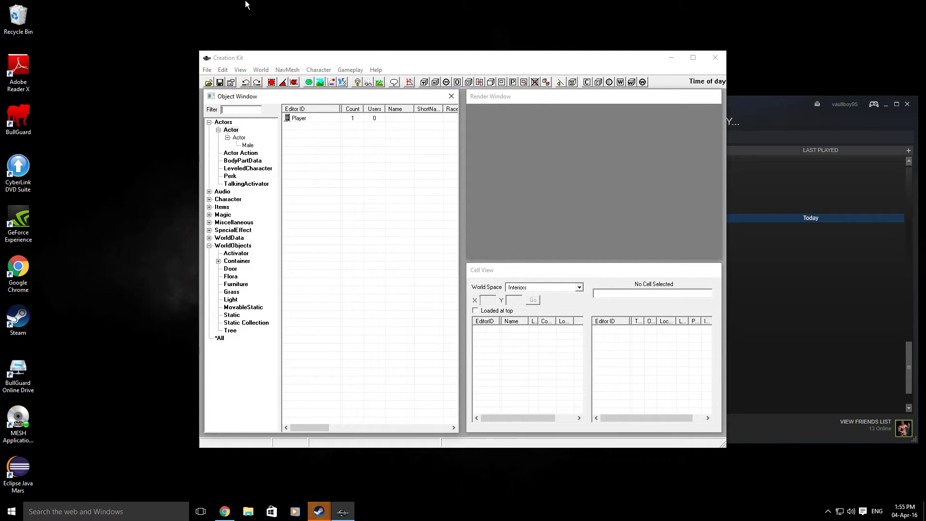
# Open the File > Data list and tick Skyrim.esm as a master file to load
pyautogui.click(206, 71)
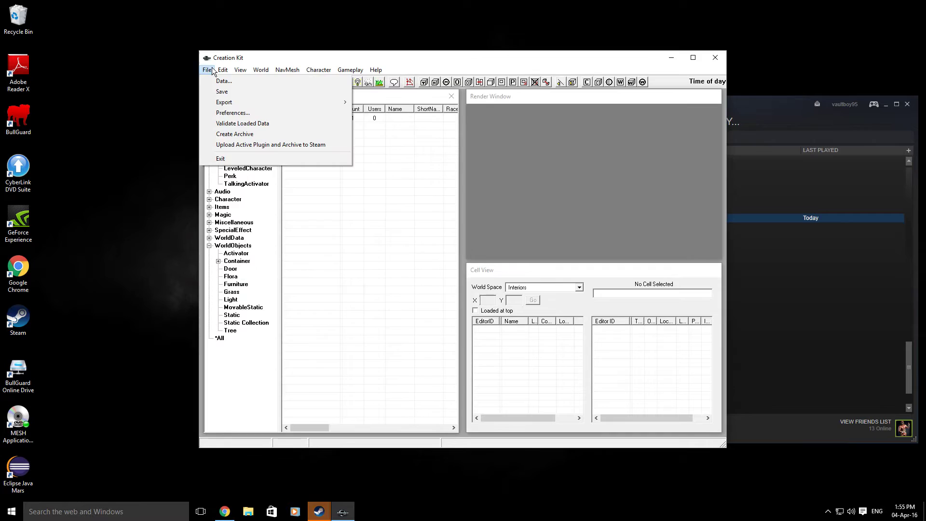
pyautogui.click(213, 80)
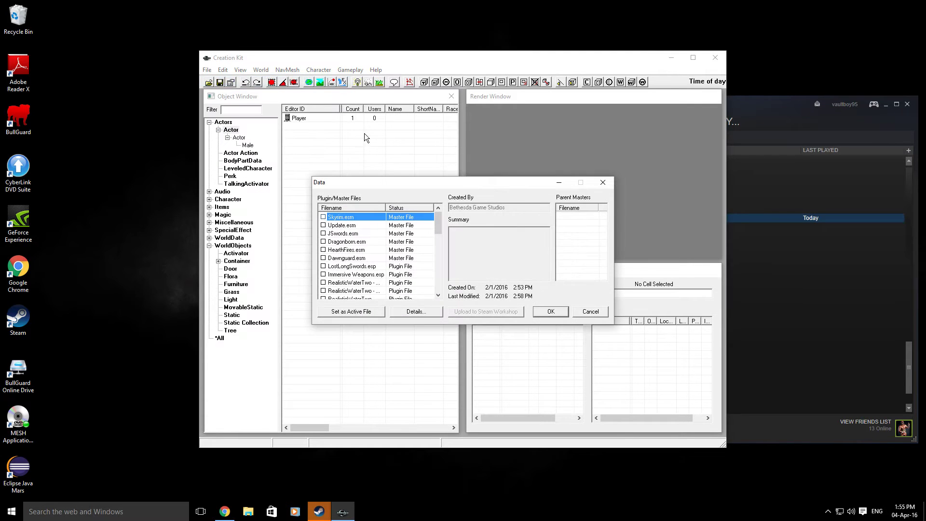
pyautogui.moveTo(435, 217)
pyautogui.mouseDown()
pyautogui.moveTo(436, 270)
pyautogui.moveTo(438, 207)
pyautogui.mouseUp()
pyautogui.doubleClick(351, 217)
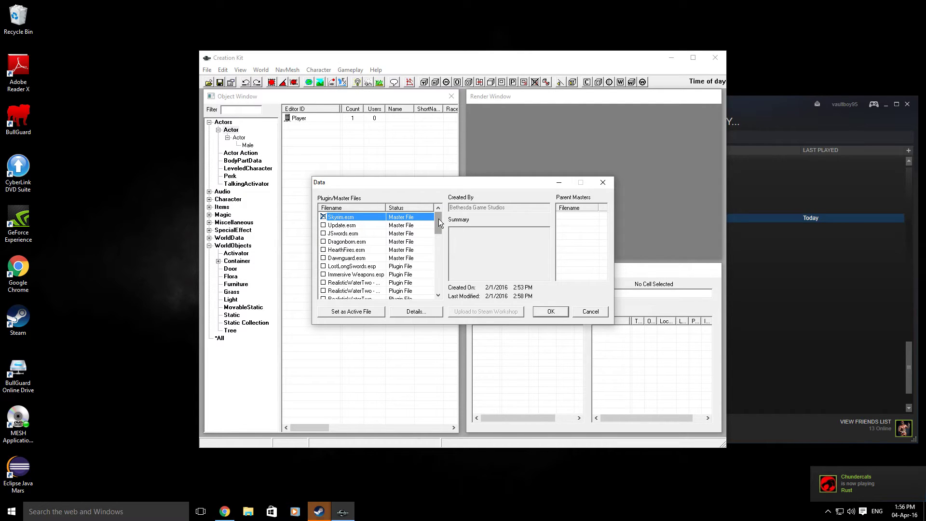
pyautogui.moveTo(439, 219); pyautogui.dragTo(435, 285)
pyautogui.scroll(8, 351, 273)
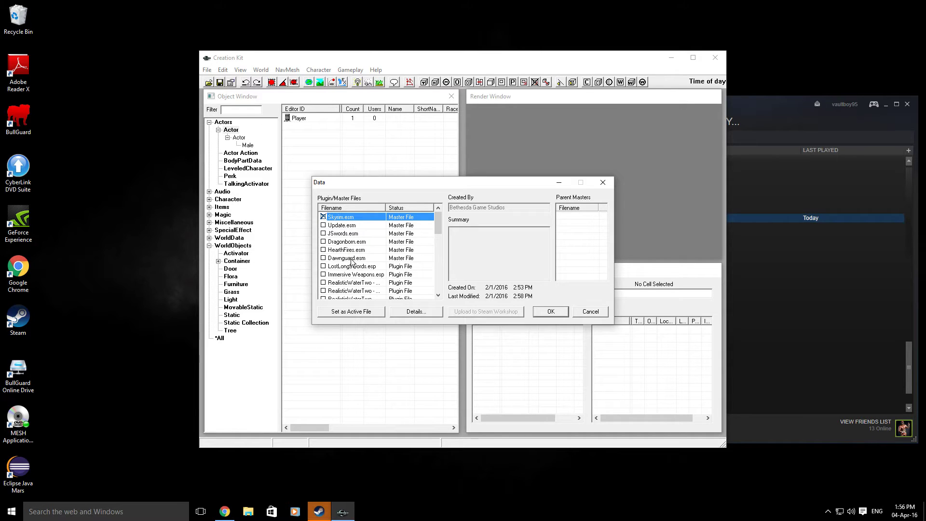
pyautogui.scroll(-5, 355, 262)
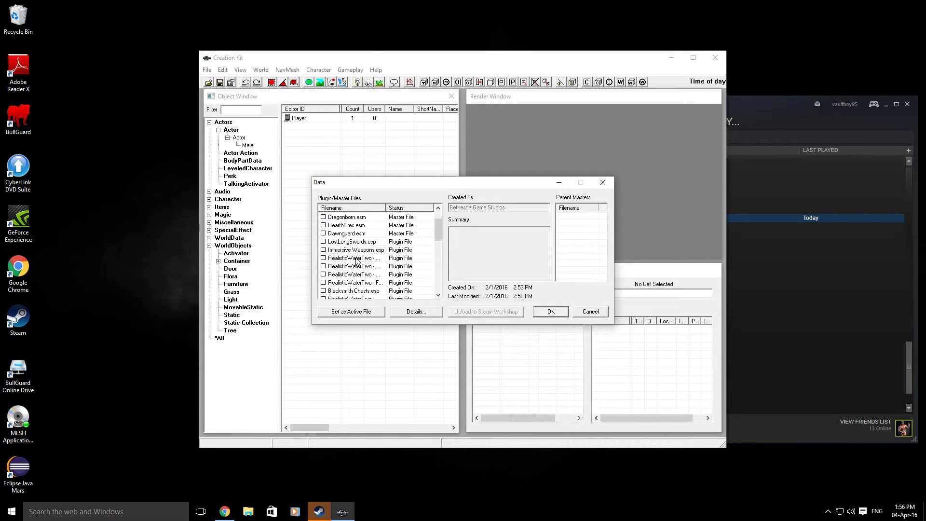
pyautogui.scroll(5, 362, 260)
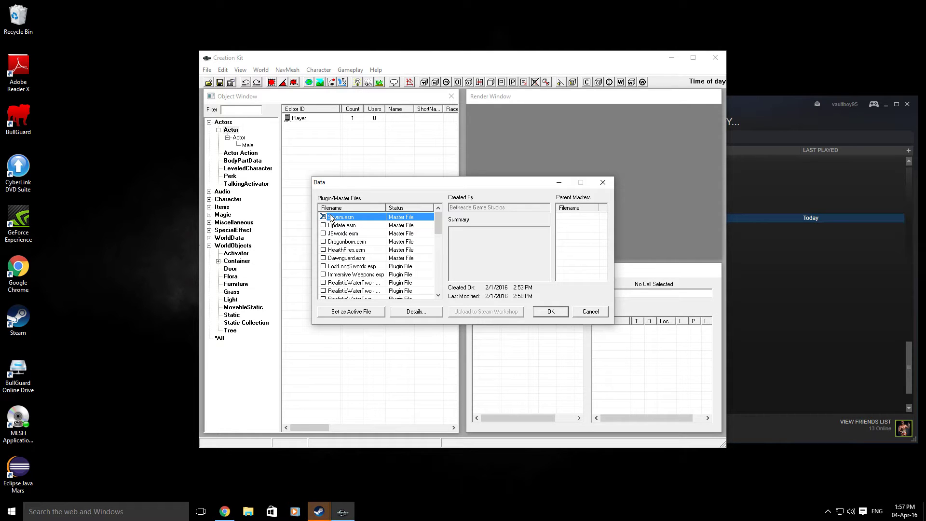
# Confirm the Data selection so Skyrim.esm begins loading
pyautogui.moveTo(440, 224); pyautogui.dragTo(435, 312)
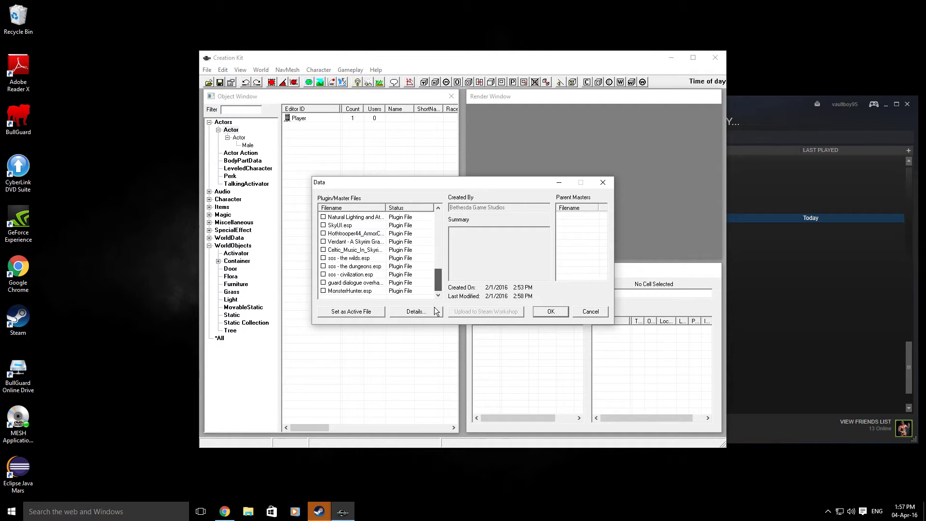
pyautogui.click(544, 312)
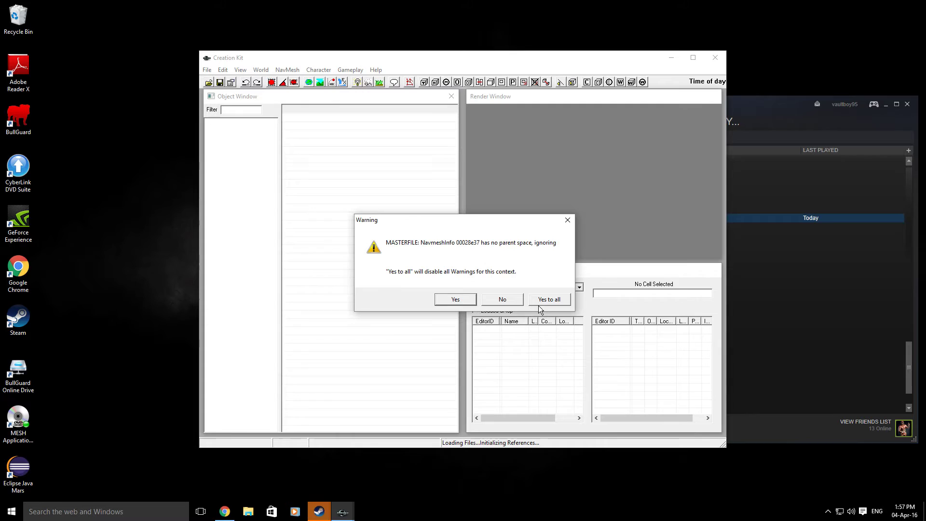
# Answer 'Yes to all' on the NavmeshInfo warning so Skyrim.esm finishes loading
pyautogui.click(537, 302)
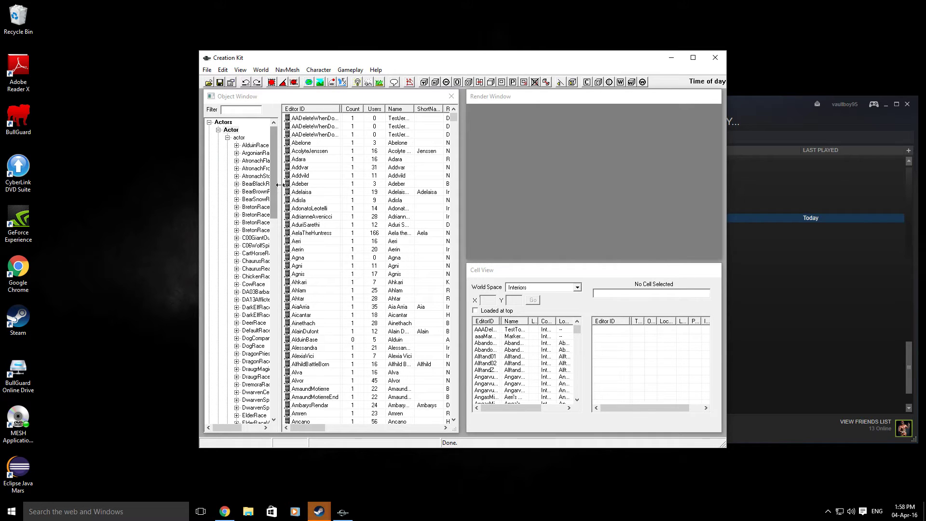
# Start a File > Save in the Skyrim Data folder with TES Plugin Files (*.esp) type
pyautogui.click(207, 71)
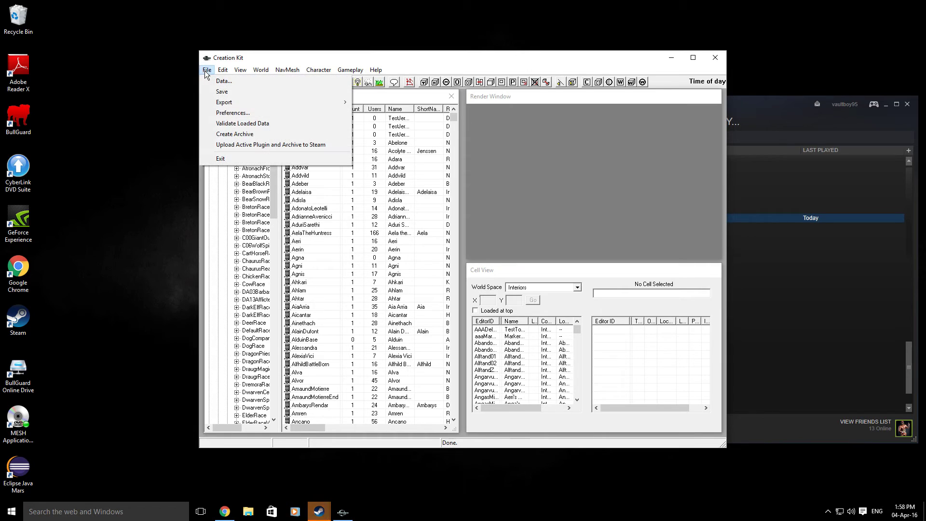
pyautogui.click(215, 93)
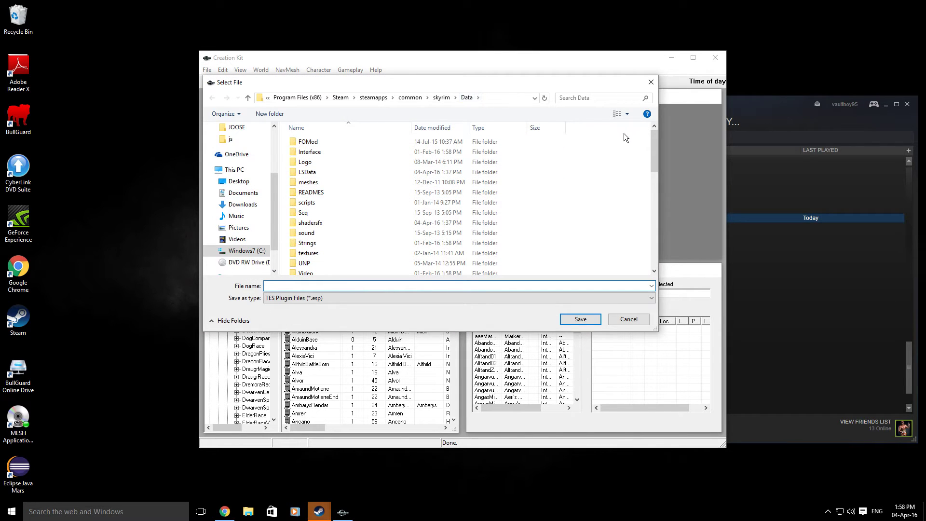
pyautogui.click(311, 298)
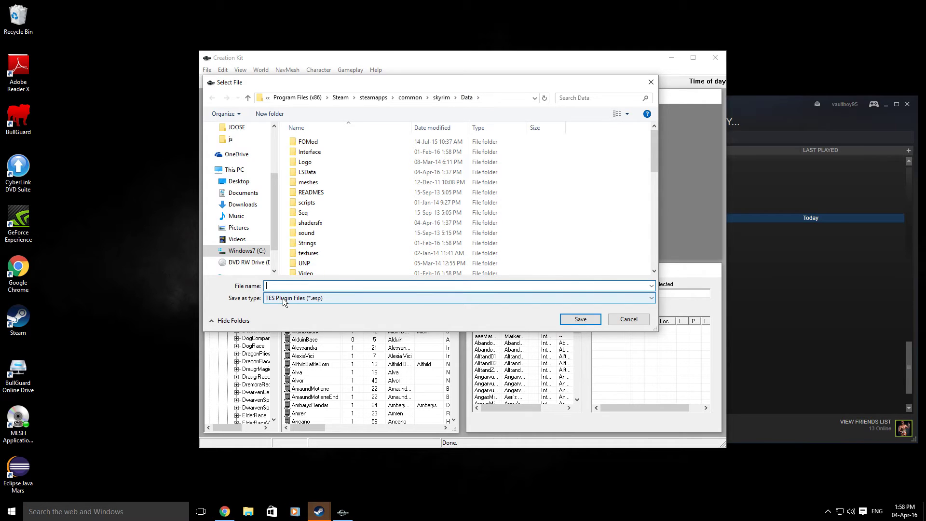
pyautogui.click(292, 286)
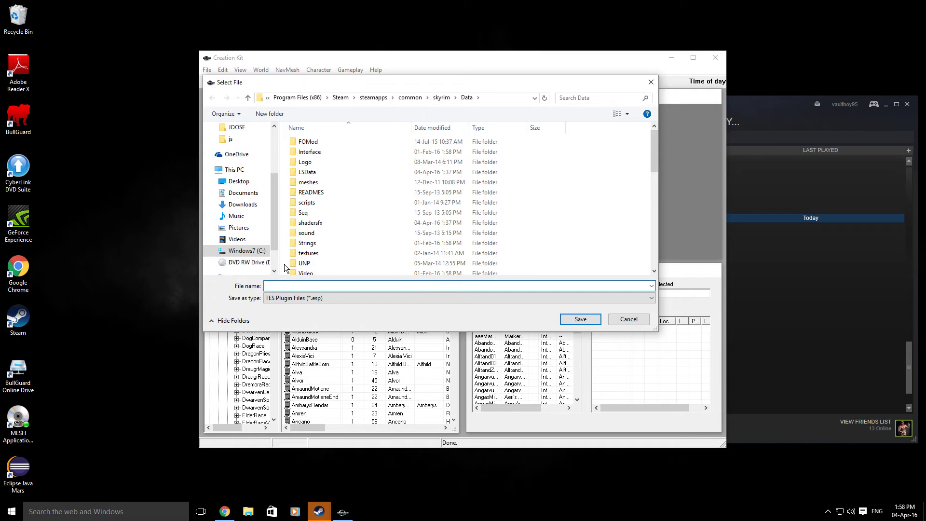
# Save the plugin as ograyFoxShittyTutorial.esp
pyautogui.write('ograyFo')
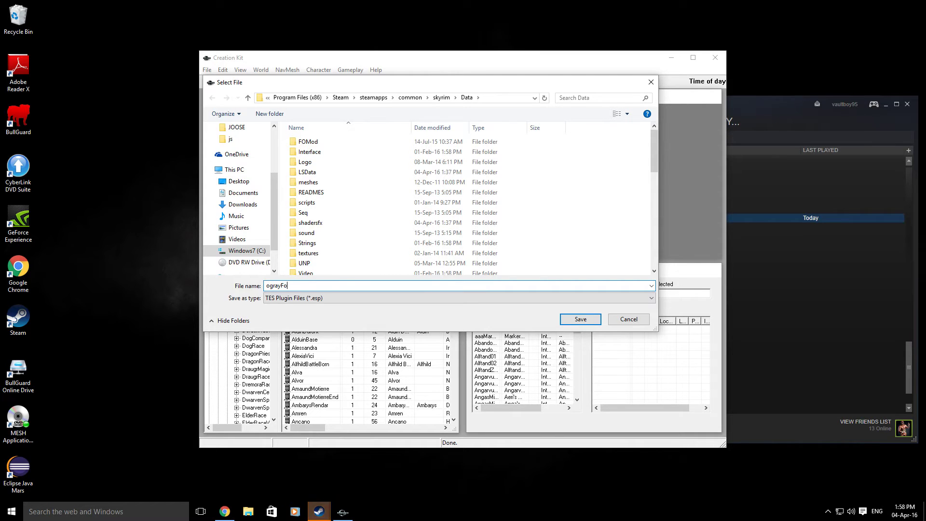
pyautogui.write('xShittyTutorial')
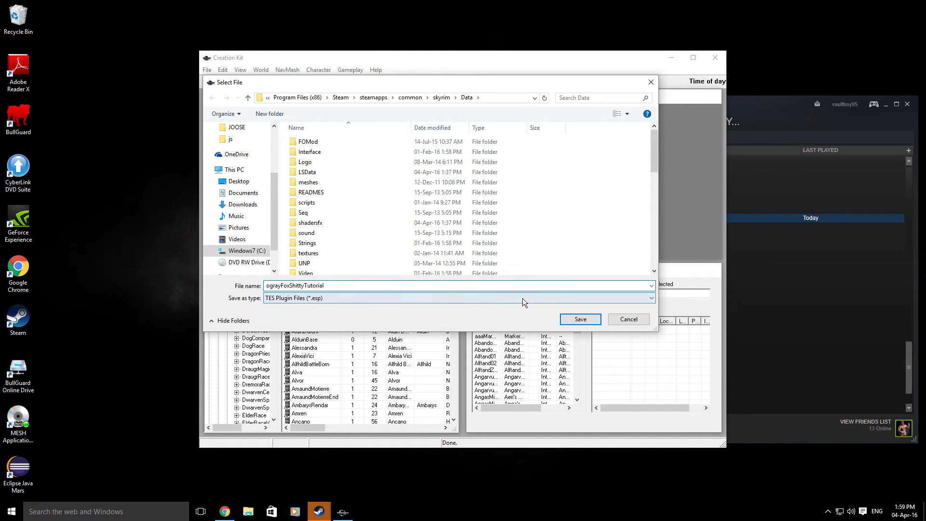
pyautogui.click(570, 319)
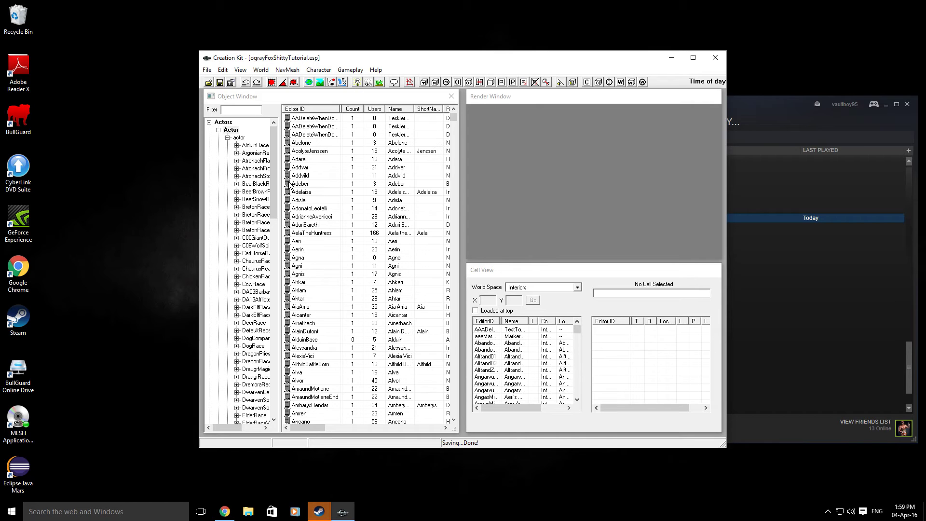
# Exit the Creation Kit now that the plugin is saved
pyautogui.click(714, 58)
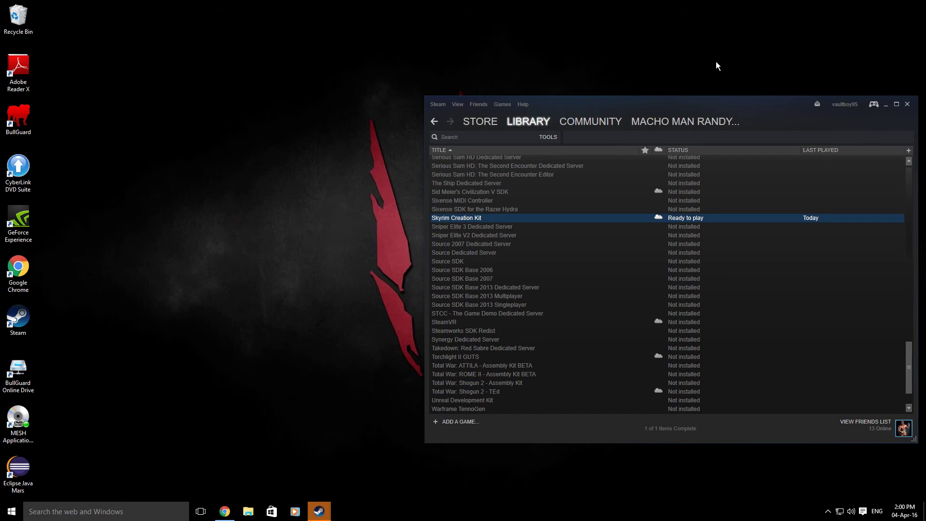
# Relaunch Skyrim Creation Kit from the Steam library
pyautogui.doubleClick(474, 219)
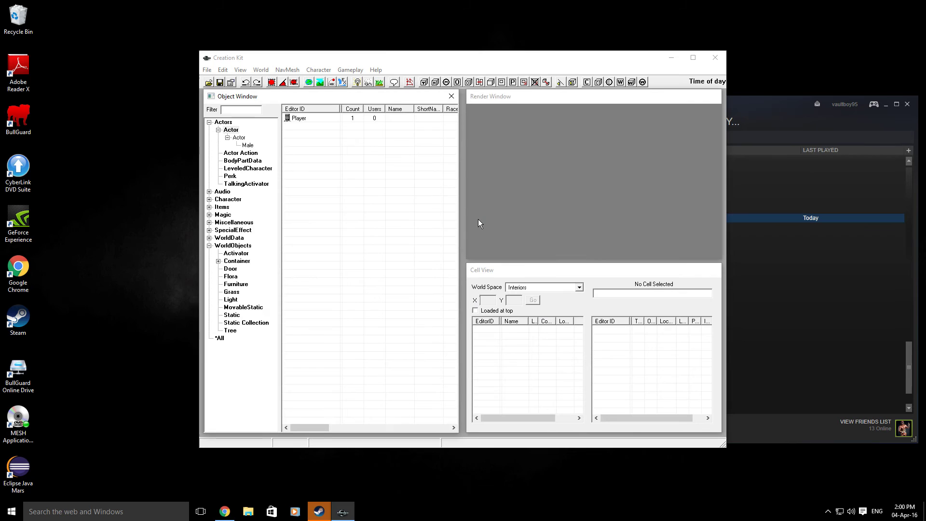
# Tick Skyrim.esm in the Data files list, close it, then reopen File > Data
pyautogui.click(204, 69)
pyautogui.click(210, 78)
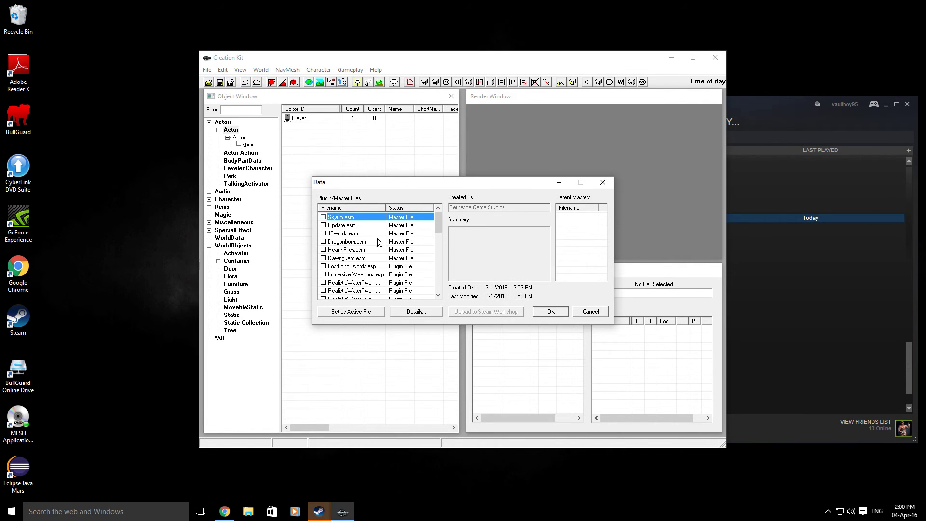
pyautogui.doubleClick(359, 218)
pyautogui.moveTo(439, 225)
pyautogui.mouseDown()
pyautogui.moveTo(446, 273)
pyautogui.moveTo(410, 291)
pyautogui.moveTo(438, 221)
pyautogui.mouseUp()
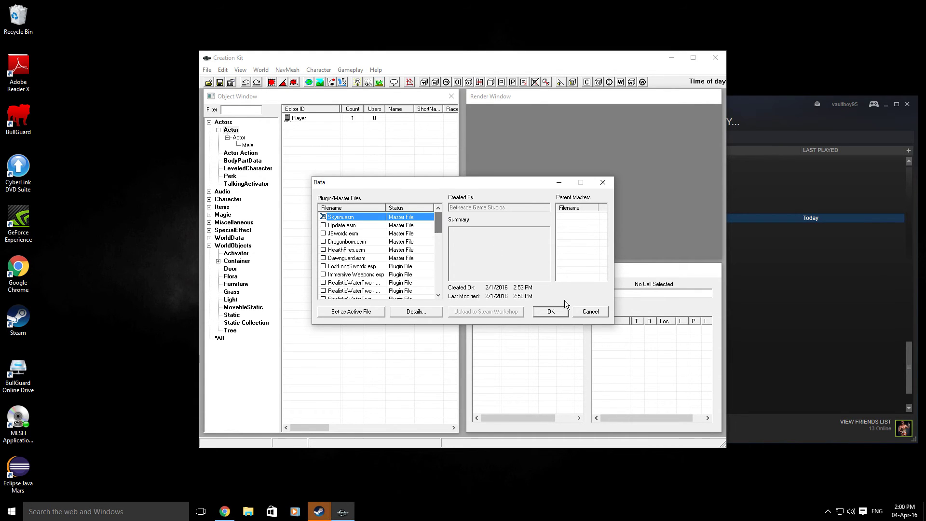
pyautogui.click(560, 311)
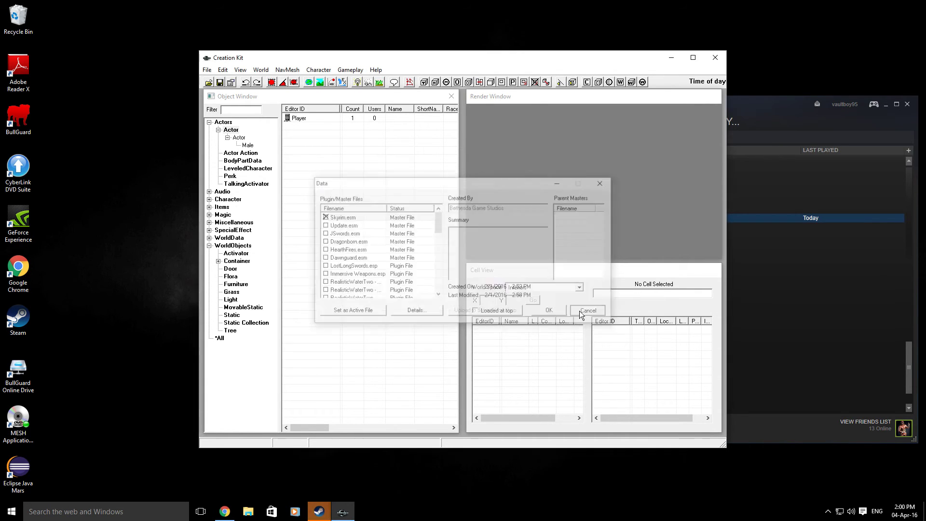
pyautogui.click(209, 70)
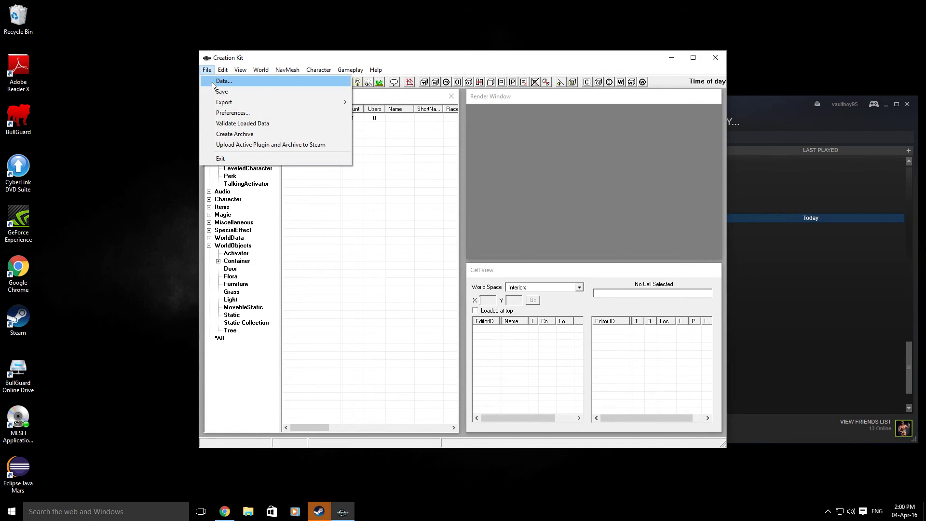
pyautogui.click(213, 82)
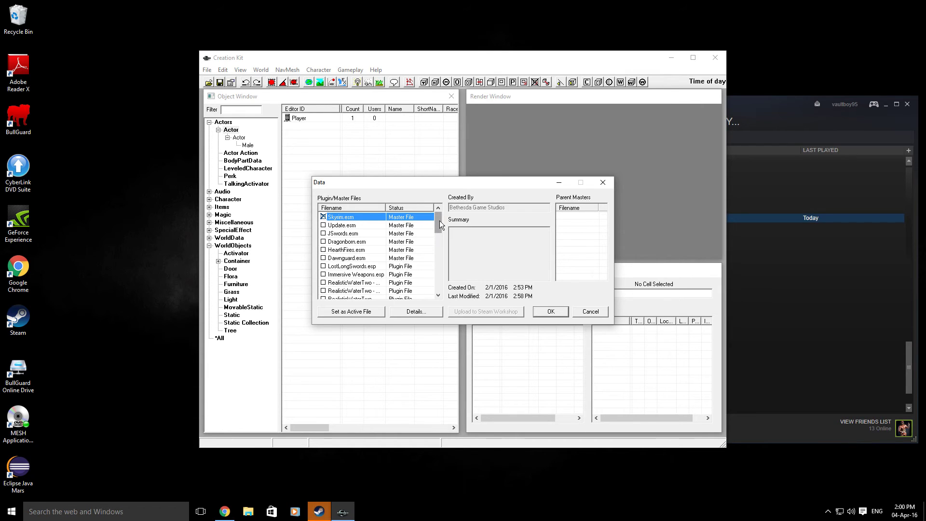
# Check ograyFoxShittyTutorial.esp, set it as the active file, and load it with Skyrim.esm
pyautogui.moveTo(439, 221); pyautogui.dragTo(438, 285)
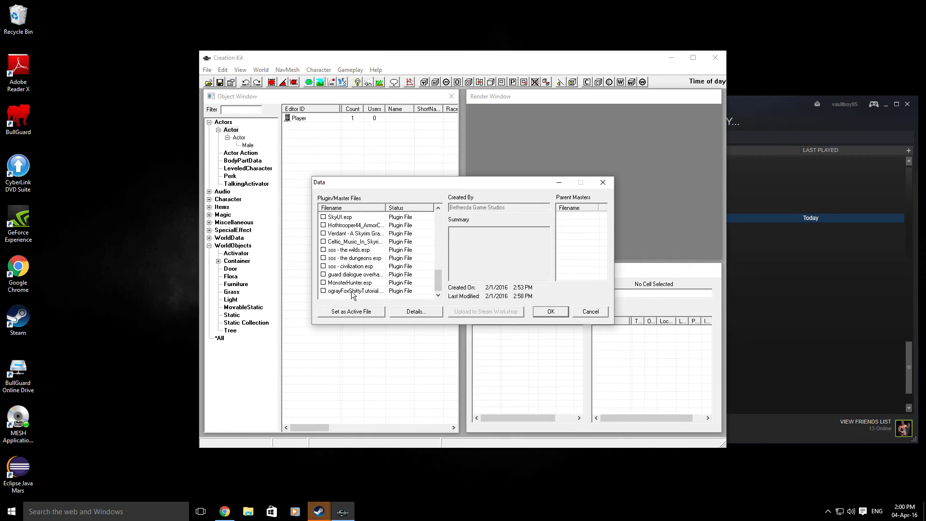
pyautogui.click(354, 291)
pyautogui.doubleClick(354, 291)
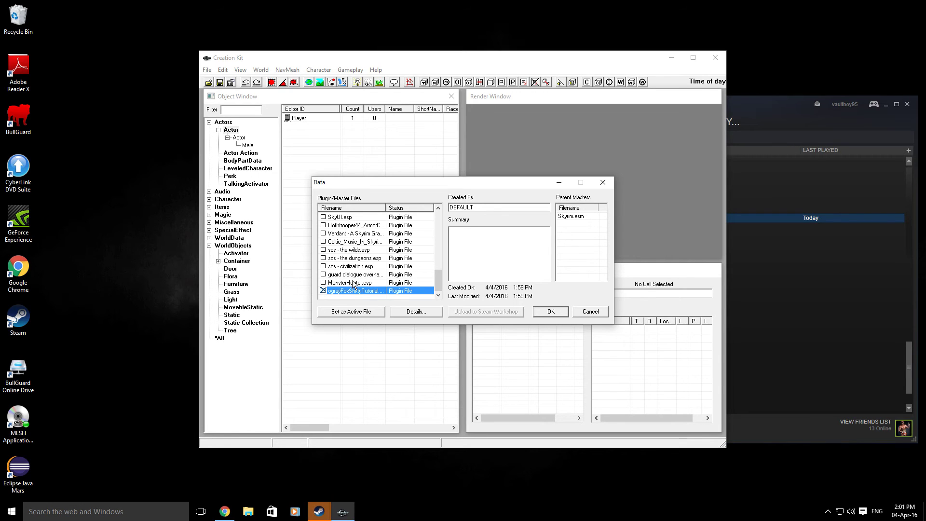
pyautogui.click(352, 311)
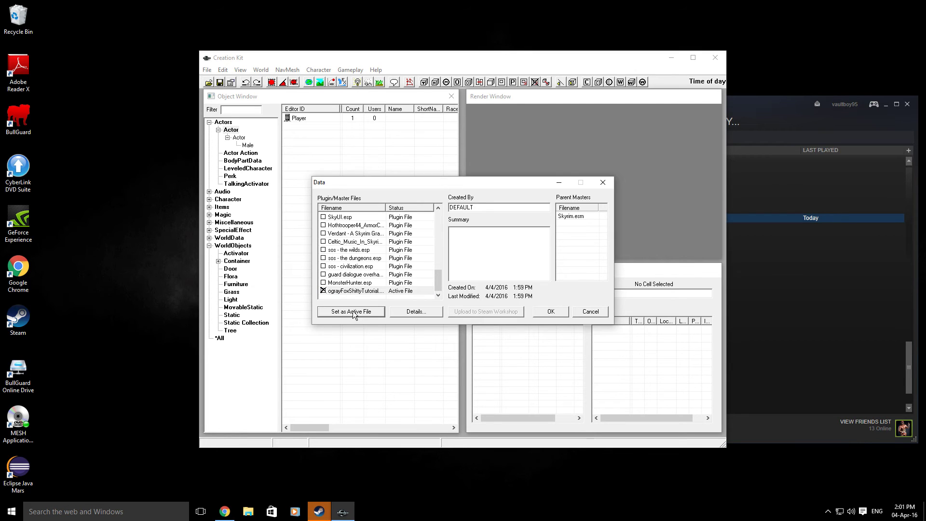
pyautogui.click(406, 291)
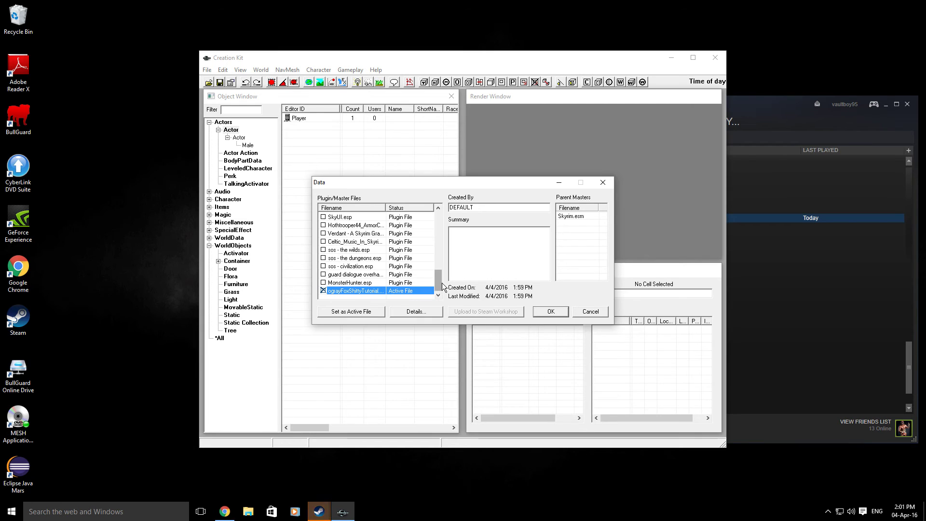
pyautogui.click(557, 311)
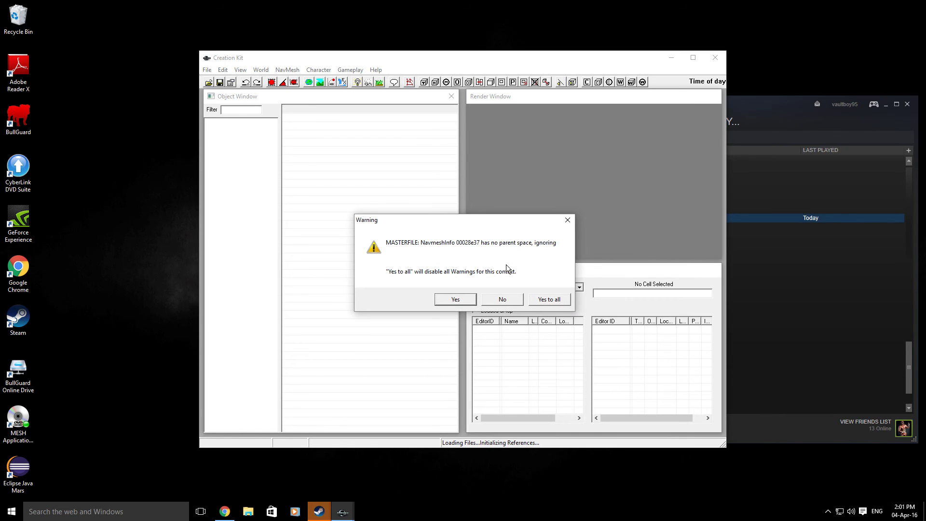
# Choose Yes to all on the NavmeshInfo warning so loading continues without further warnings
pyautogui.click(543, 299)
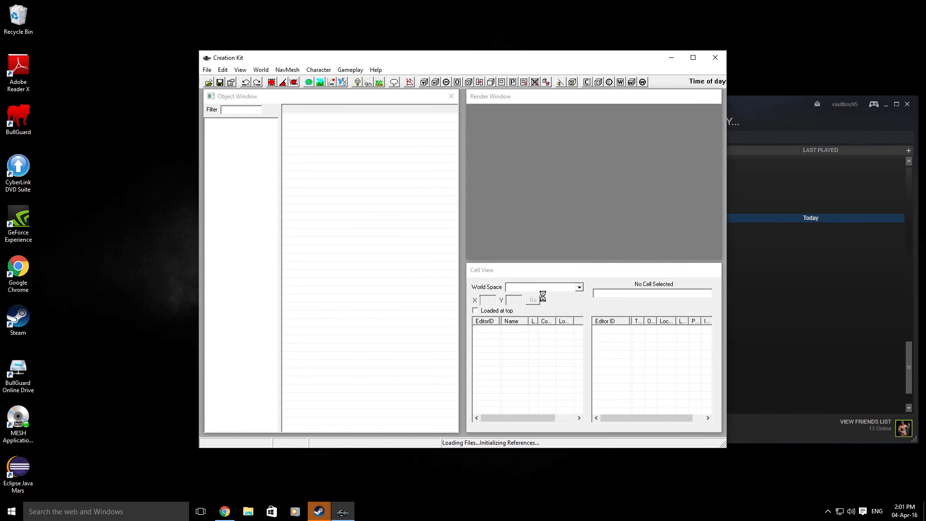